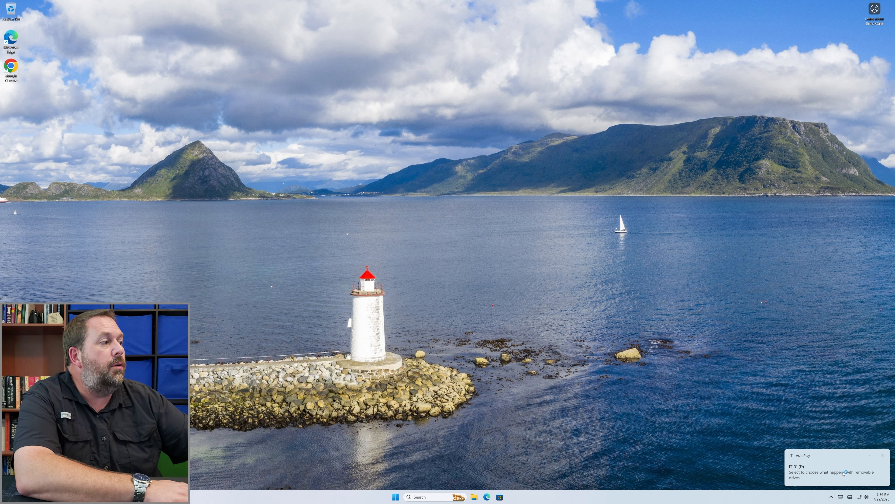
- Check the contents of the newly inserted IT101 (E:) drive and close its folder
left_click(843, 473)
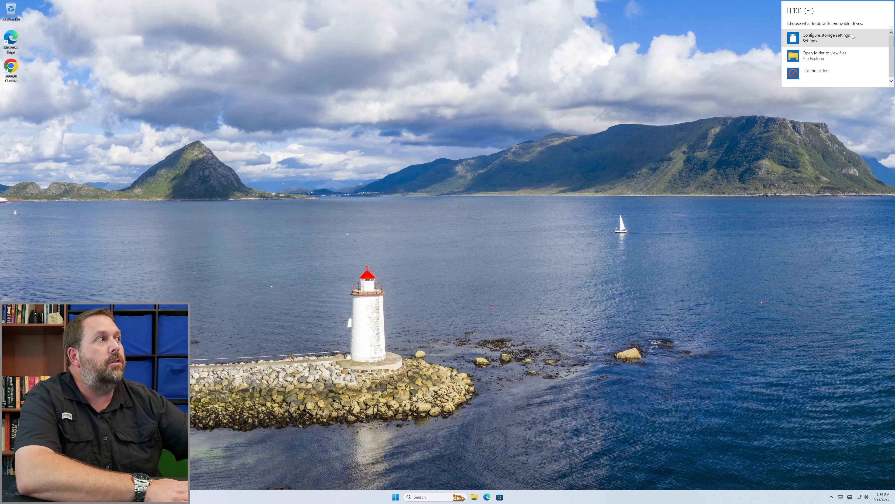
left_click(829, 56)
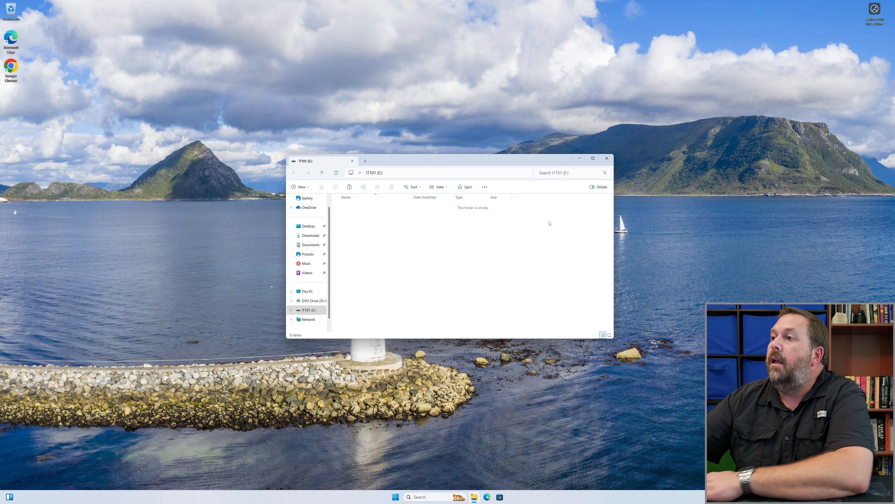
left_click(607, 160)
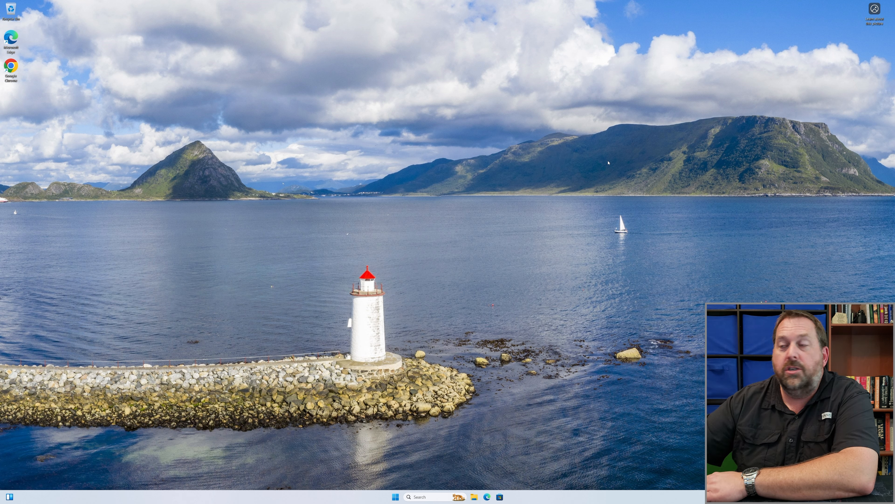
- Launch Microsoft Edge from the full list of installed apps
left_click(396, 497)
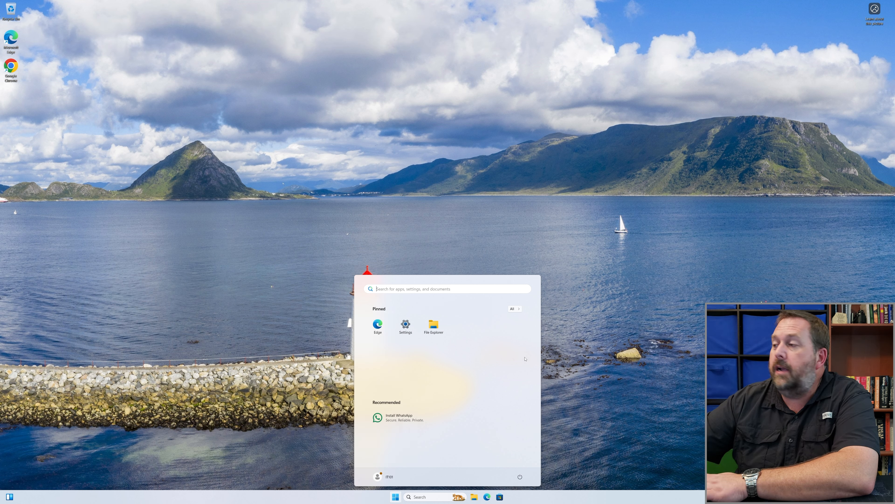
left_click(514, 308)
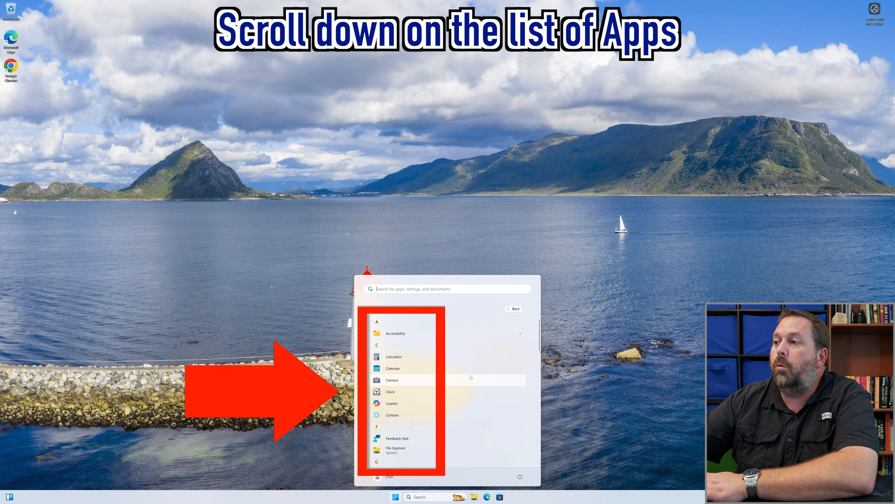
scroll(470, 377, "down", 3)
scroll(470, 377, "down", 3)
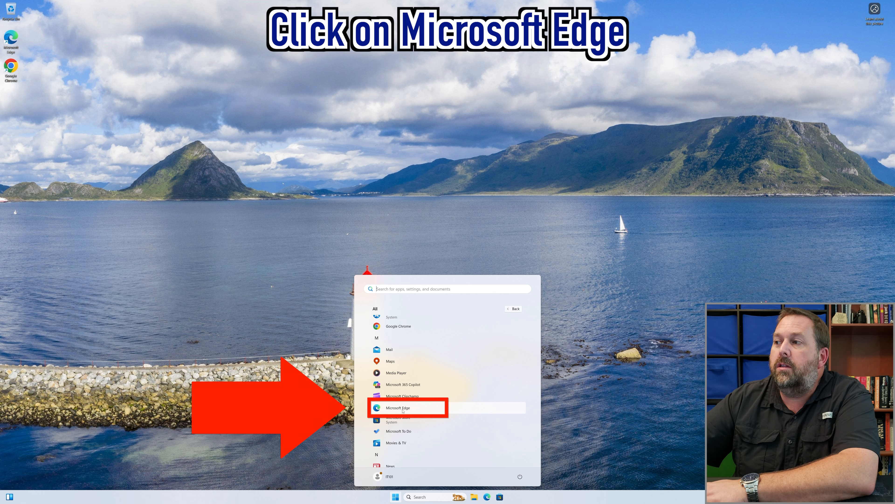
left_click(403, 409)
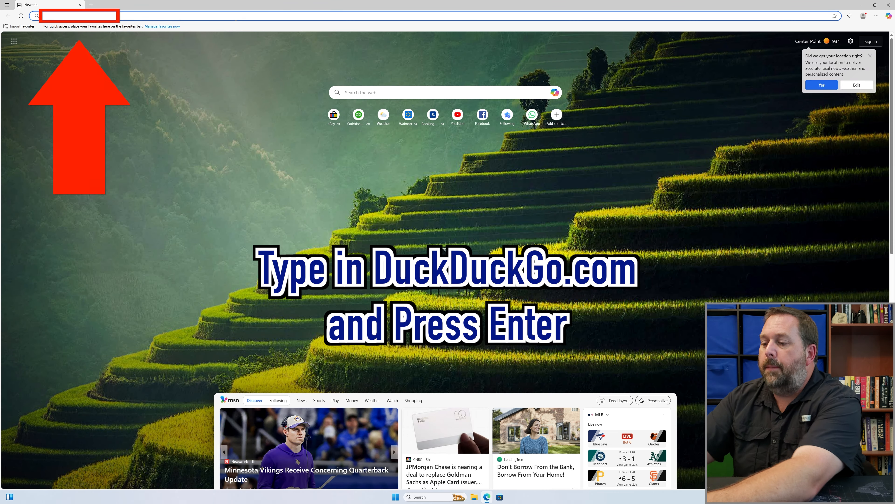
- Go to duckduckgo.com in the browser
type("d")
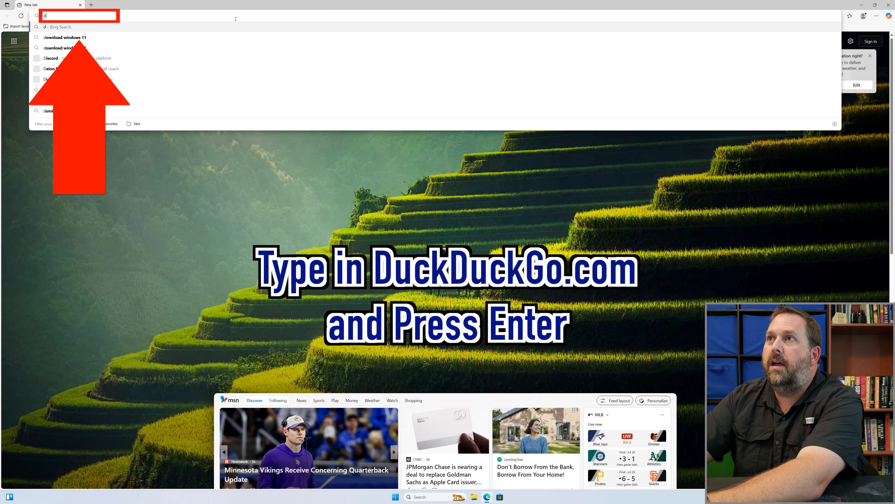
type("uckduckgo.com")
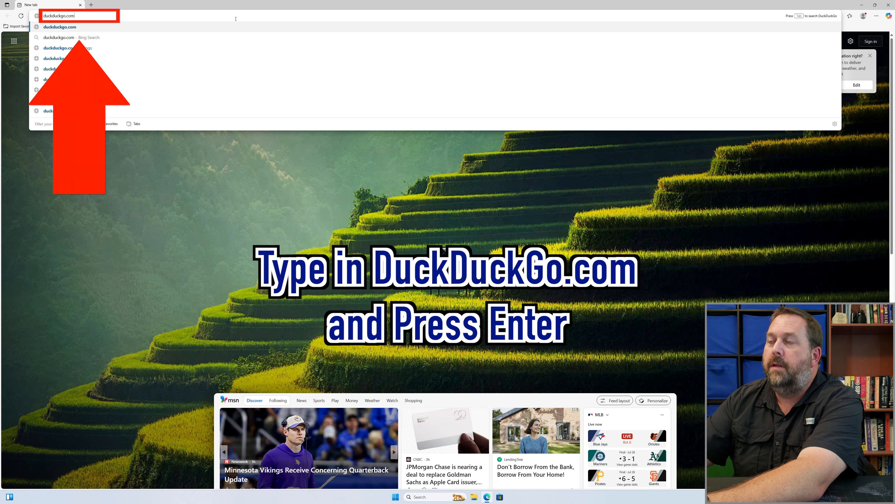
key("Return")
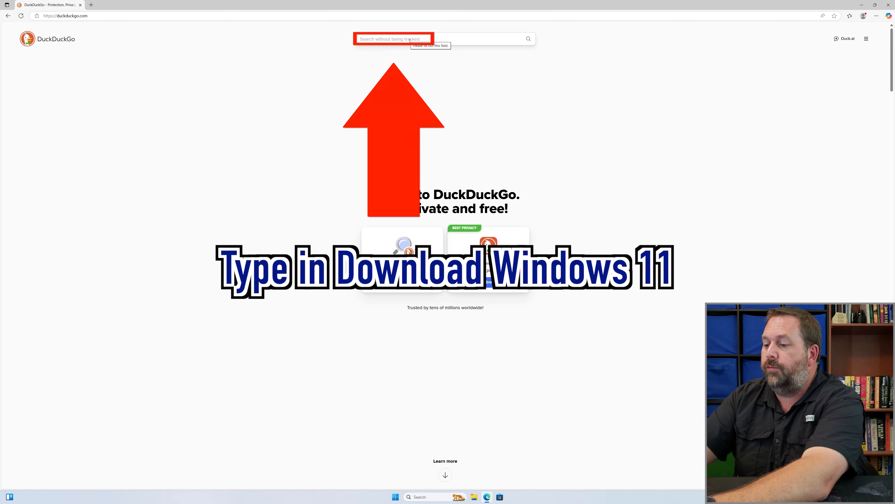
- Search DuckDuckGo for "download windows 11"
type("downlo")
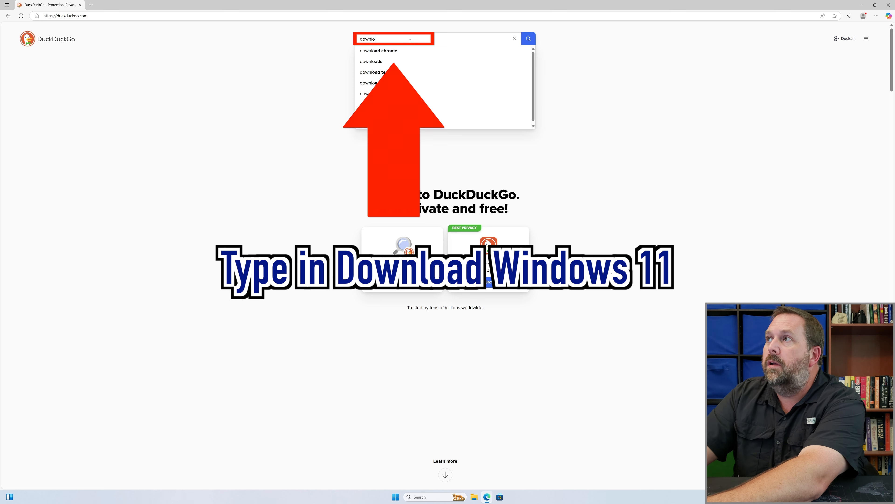
type("ad windows 11")
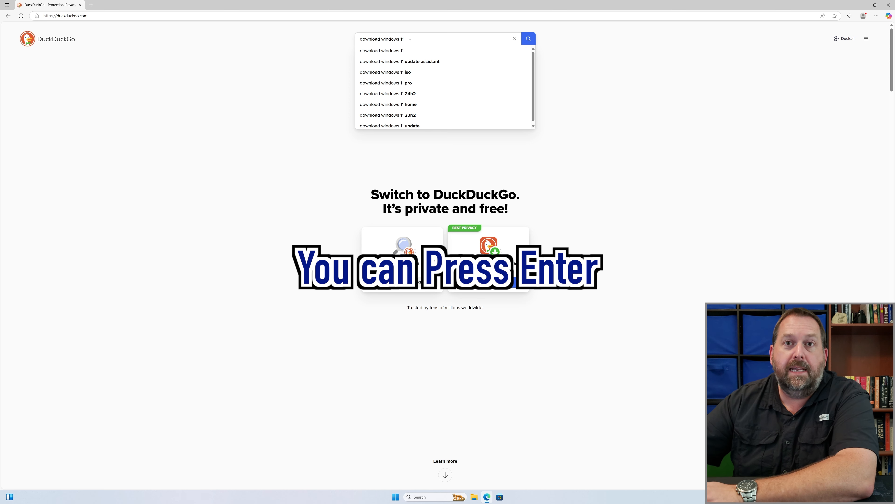
left_click(529, 39)
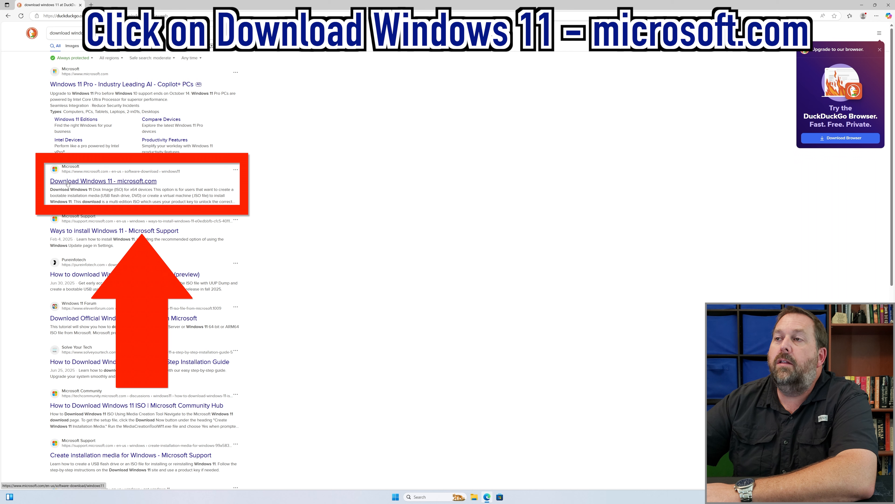
- Download the Windows 11 media creation tool from Microsoft's official download page and show the file in its folder
left_click(153, 181)
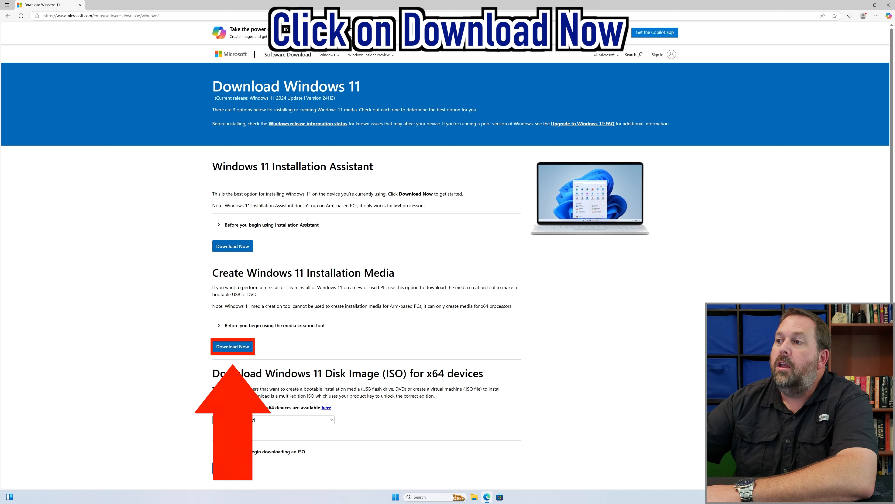
left_click(240, 347)
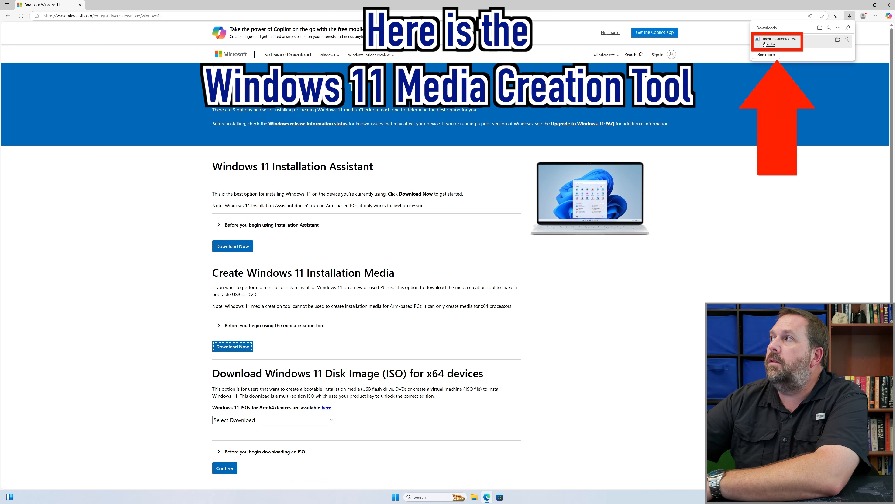
left_click(839, 41)
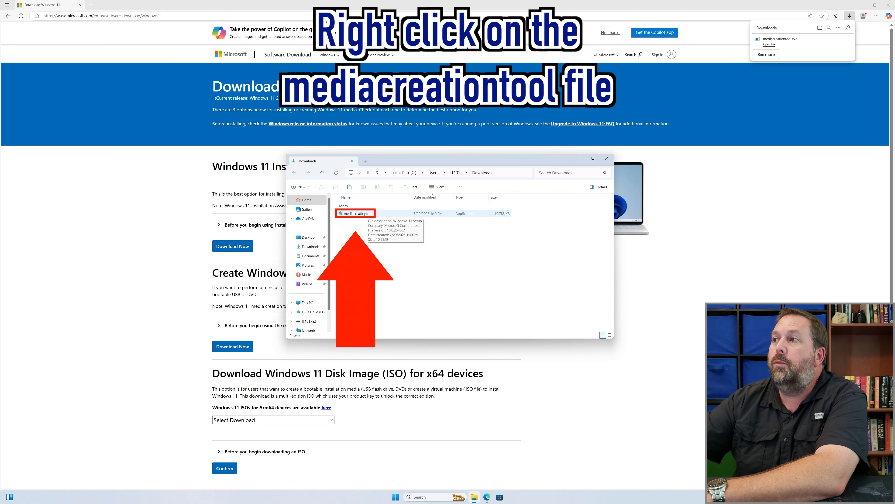
- Run mediacreationtool as administrator, allowing it to make changes, and accept the license terms
right_click(367, 214)
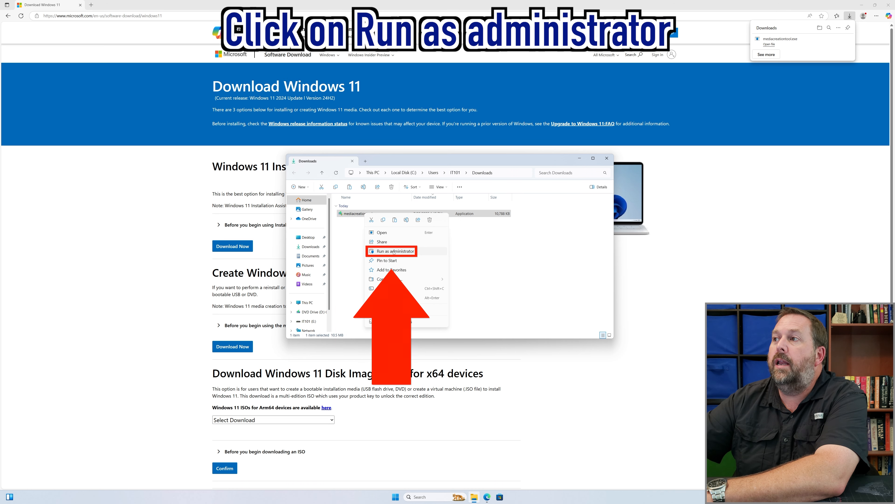
left_click(410, 251)
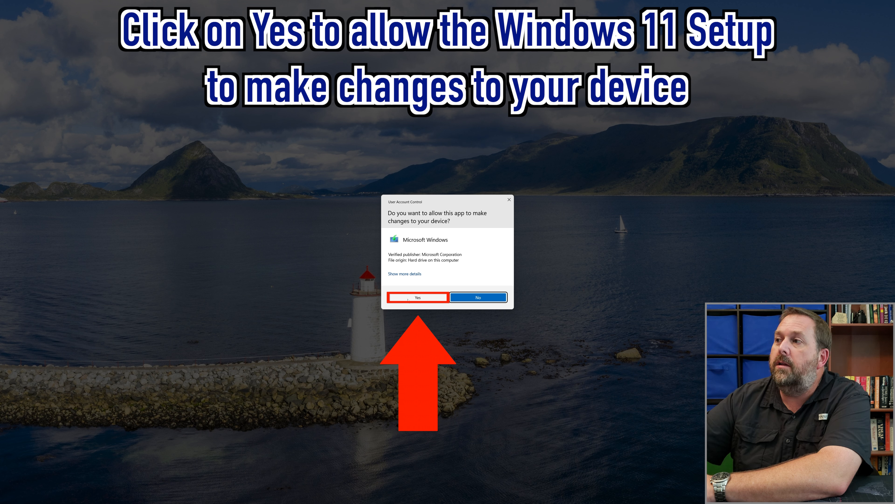
left_click(430, 299)
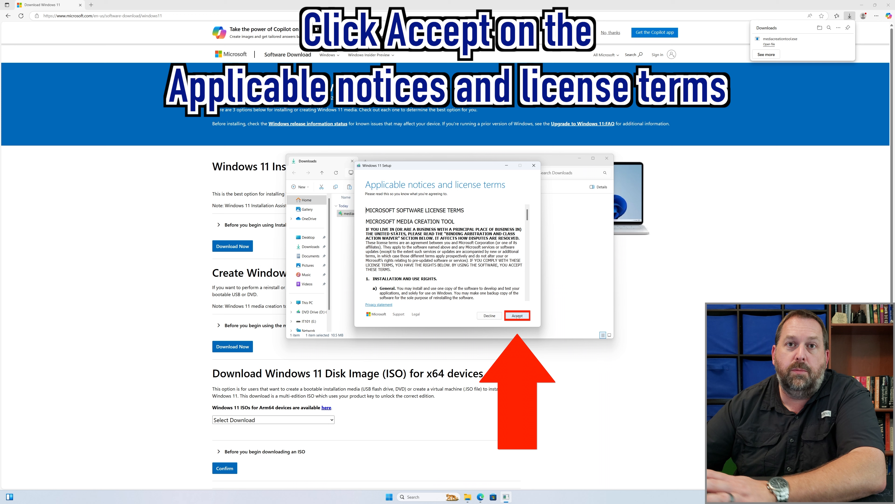
left_click(517, 316)
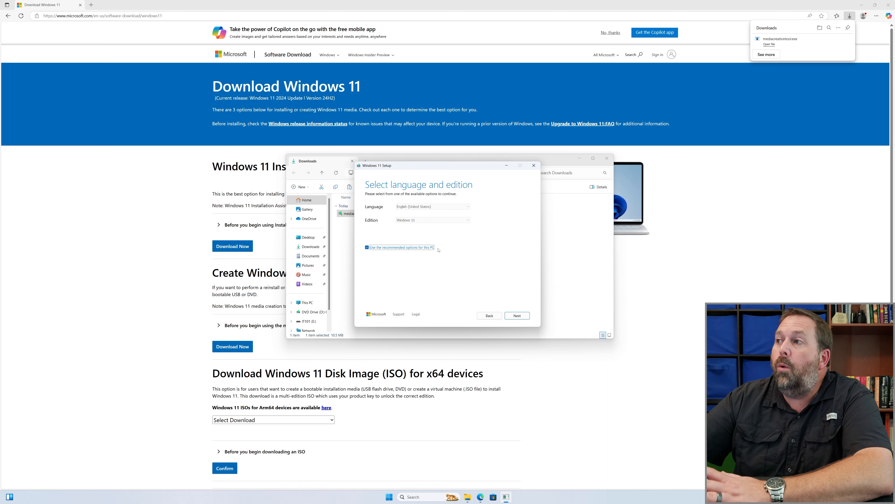
- Examine the edition and language choices by temporarily turning off the recommended options for this PC
left_click(367, 247)
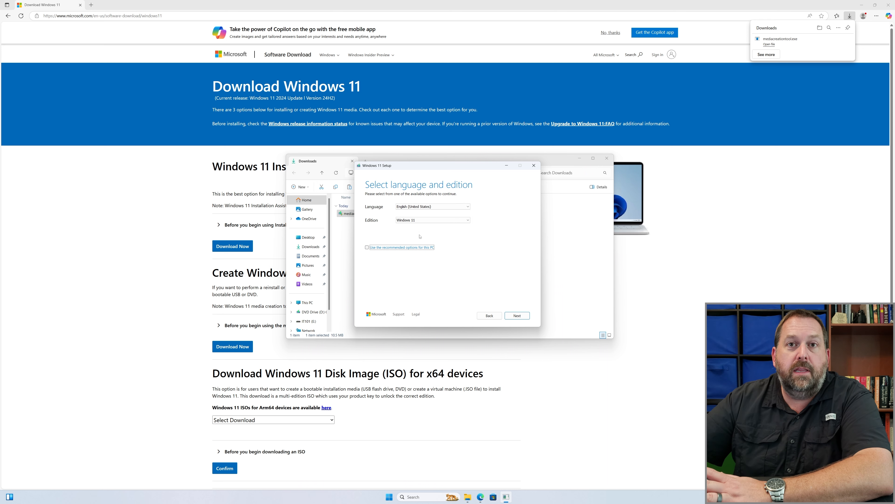
left_click(421, 220)
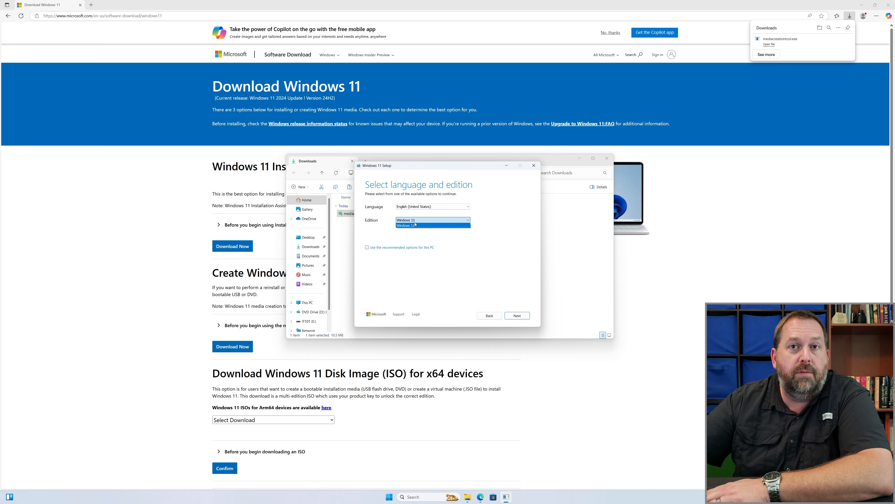
left_click(415, 224)
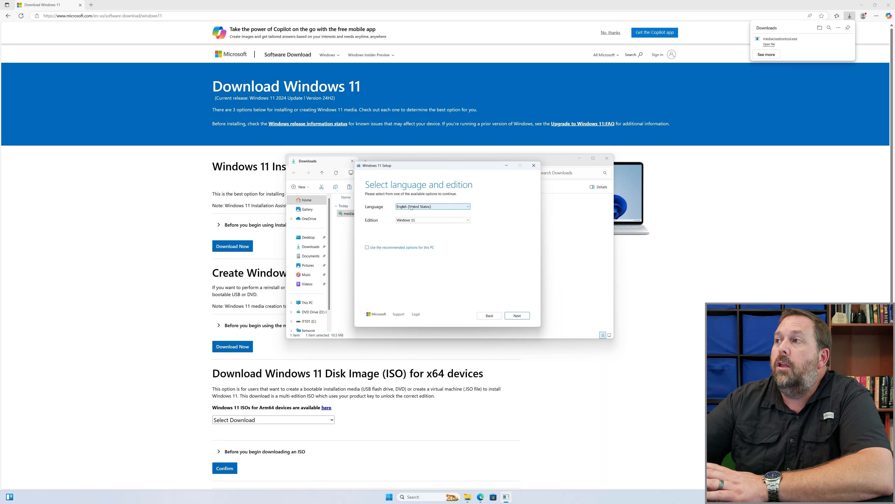
left_click(431, 207)
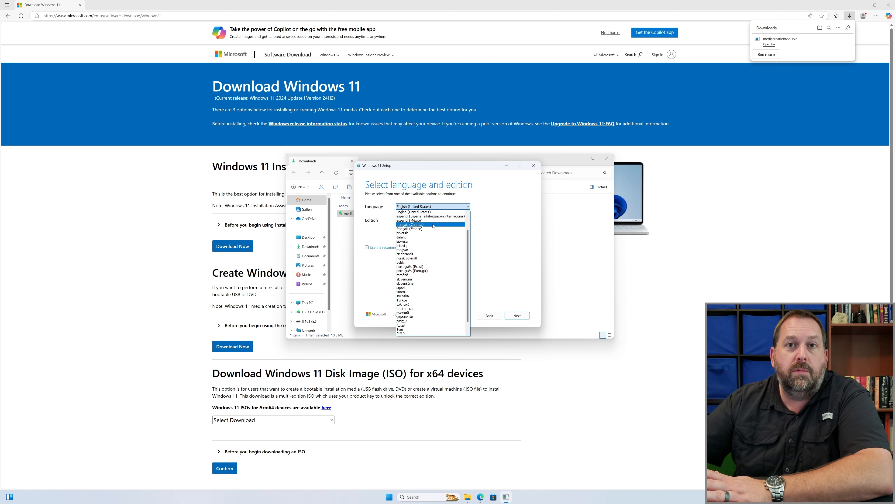
left_click(499, 258)
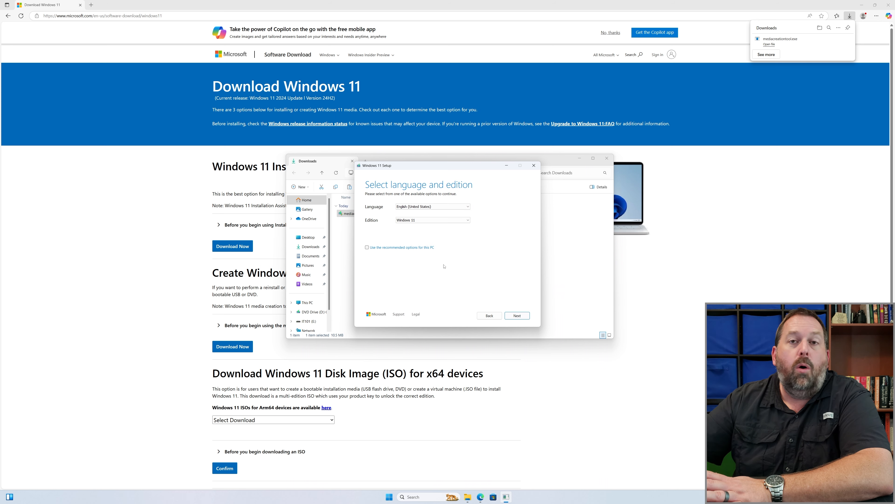
left_click(367, 248)
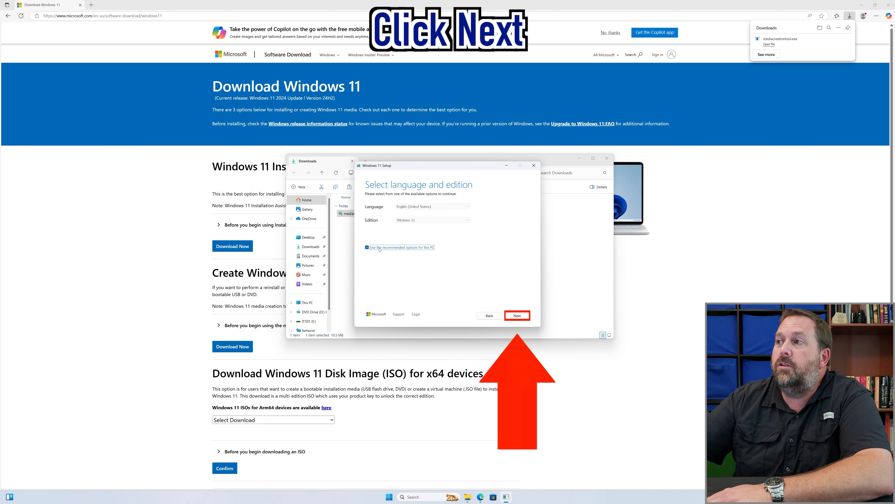
- Create the installation media on the USB flash drive E: (IT101) with the recommended language and edition
left_click(517, 315)
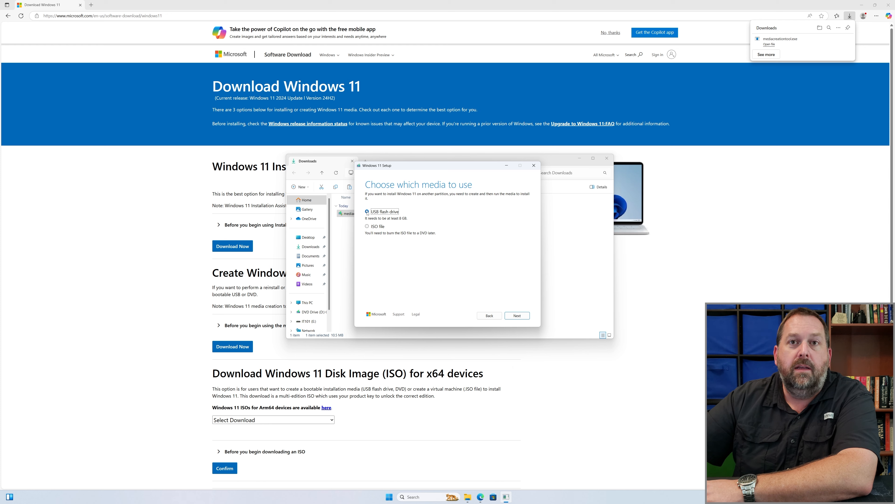
left_click(516, 316)
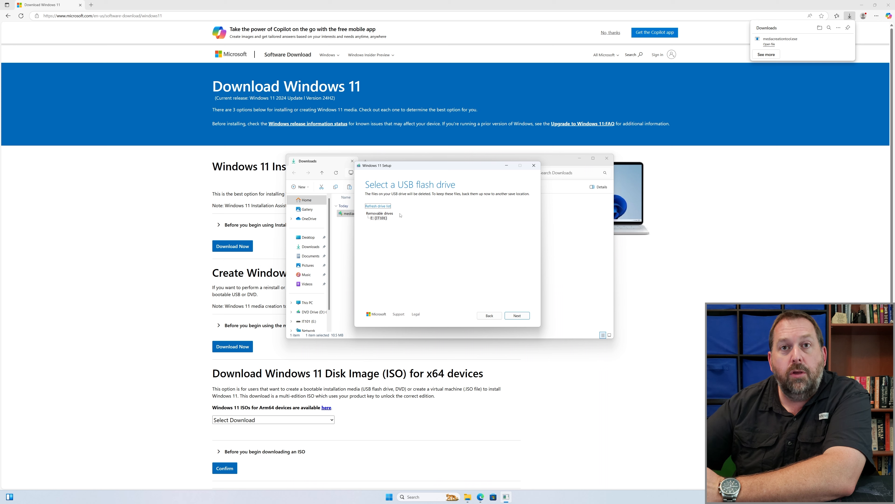
left_click(378, 218)
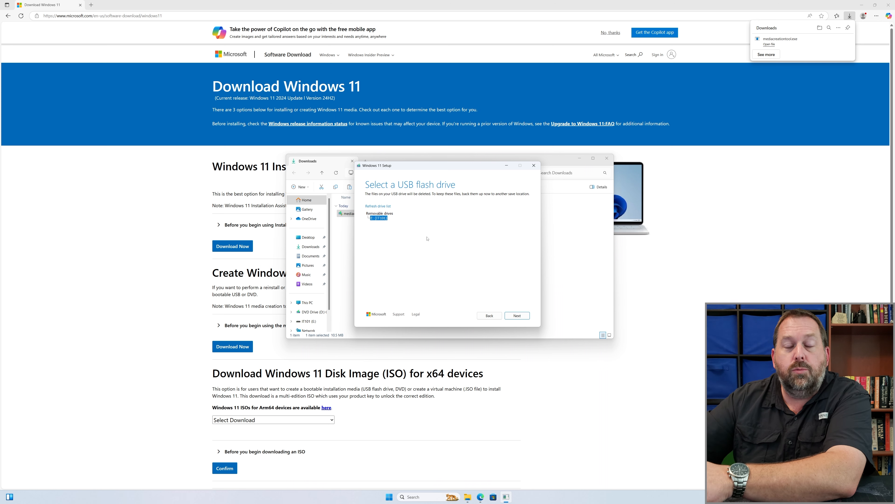
left_click(515, 315)
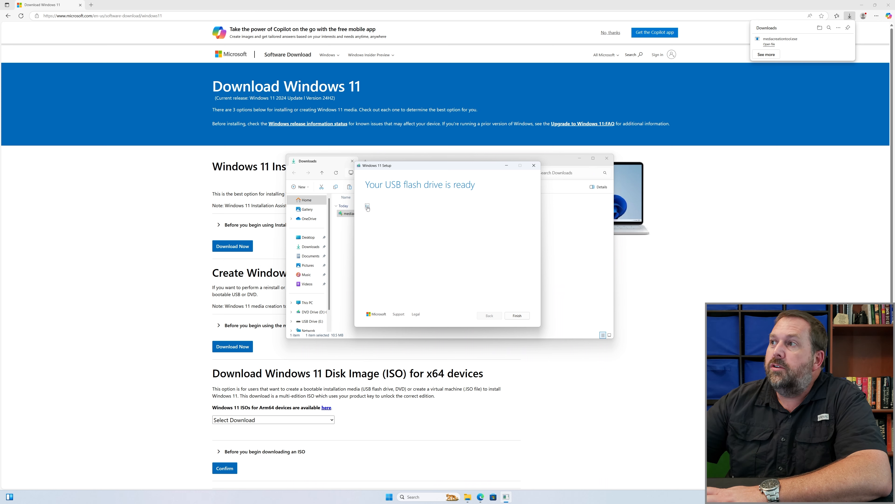
- Inspect the setup files written to the E: flash drive and close its folder
left_click(374, 209)
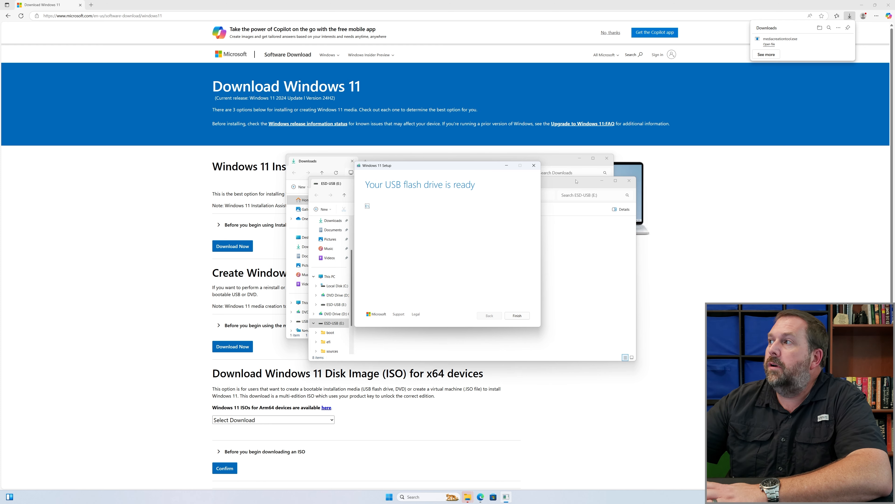
left_click(576, 181)
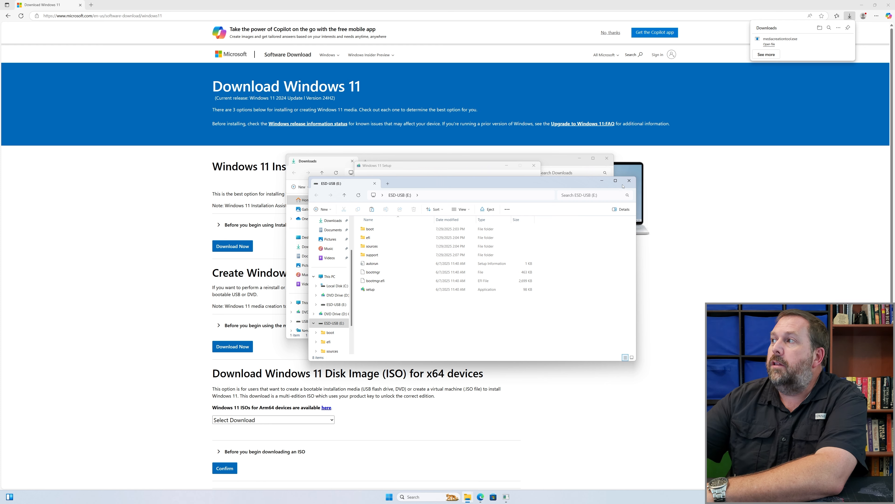
left_click(630, 180)
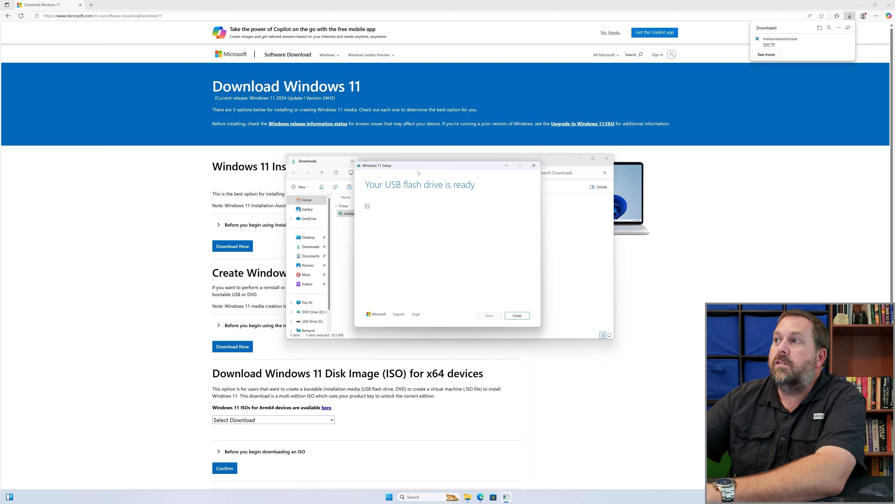
- Finish the Windows 11 Setup wizard and clear the Downloads folder and browser windows off the desktop
left_click(517, 315)
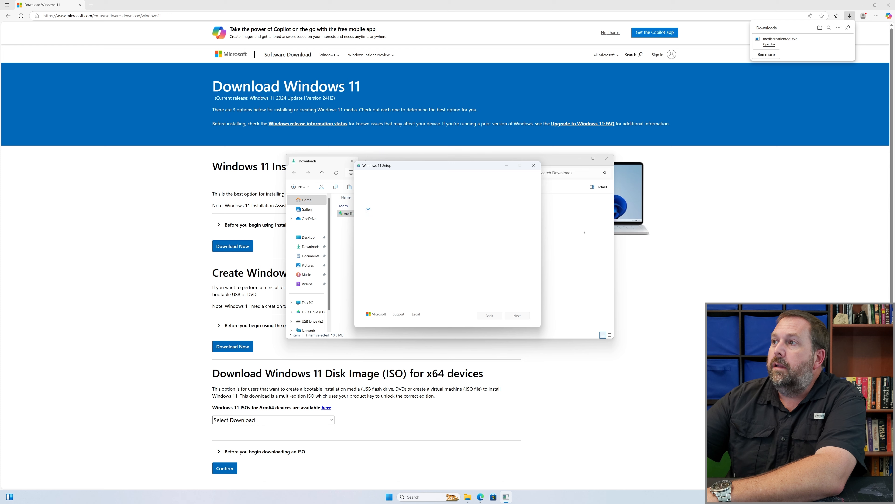
left_click(607, 158)
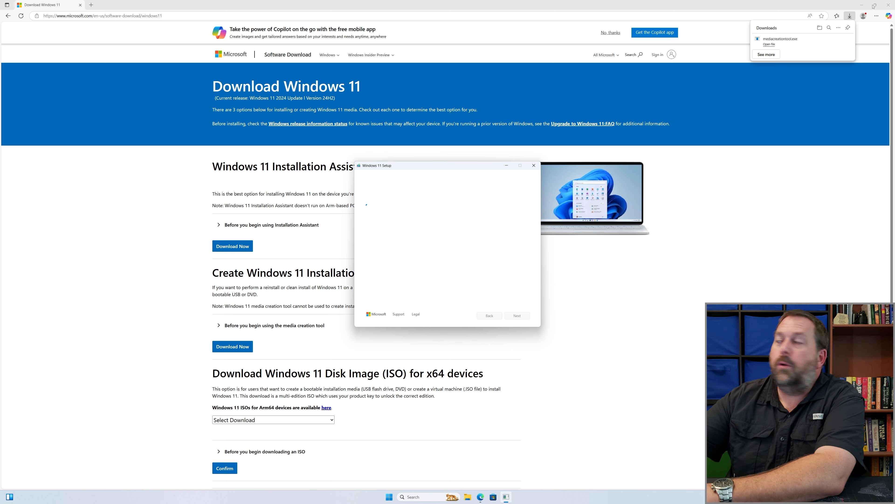
left_click(861, 5)
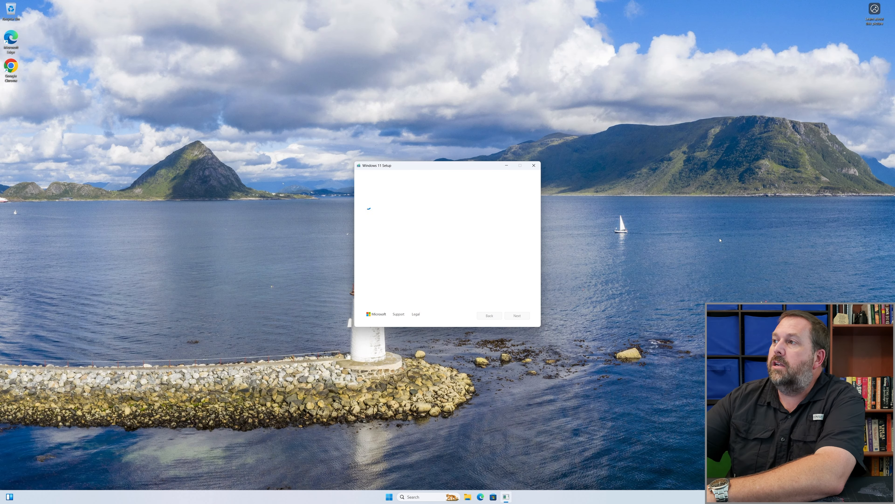